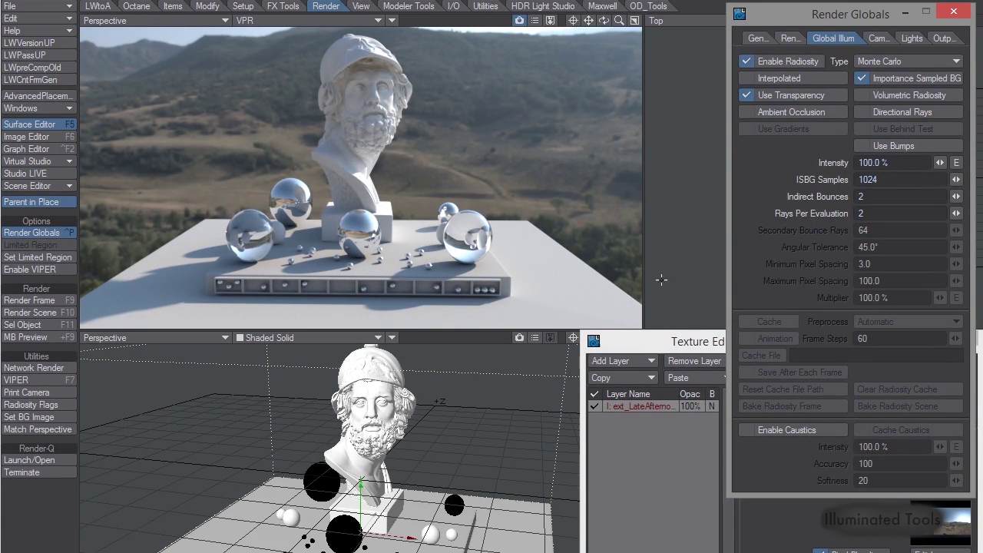
Disable Importance Sampled BG for the Monte Carlo radiosity, inspect the bust preview, and re-enable the option.
{"action": "mouse_move", "coordinate": [589, 2]}
{"action": "left_mouse_down"}
{"action": "mouse_move", "coordinate": [590, 21]}
{"action": "mouse_move", "coordinate": [590, 0]}
{"action": "left_mouse_up"}
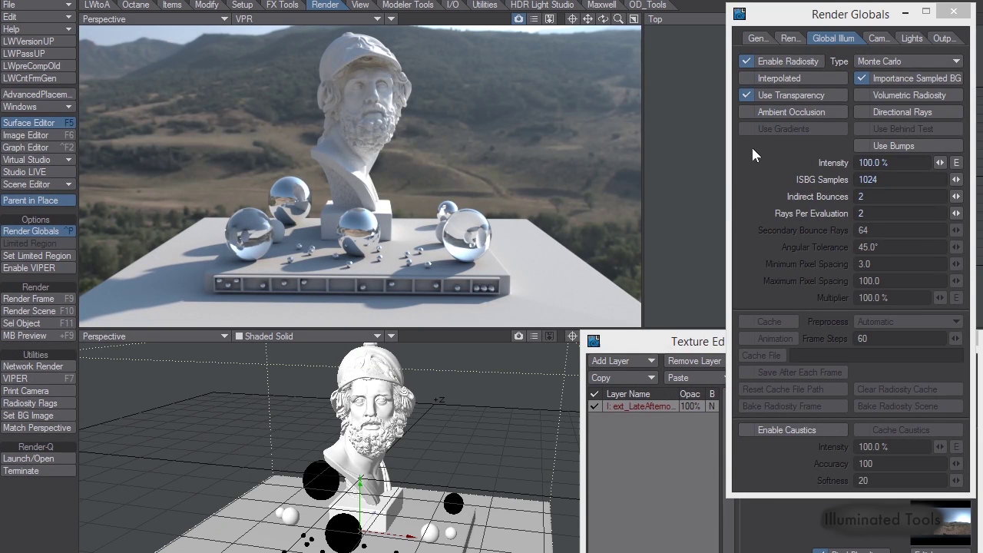
{"action": "left_click", "coordinate": [766, 165]}
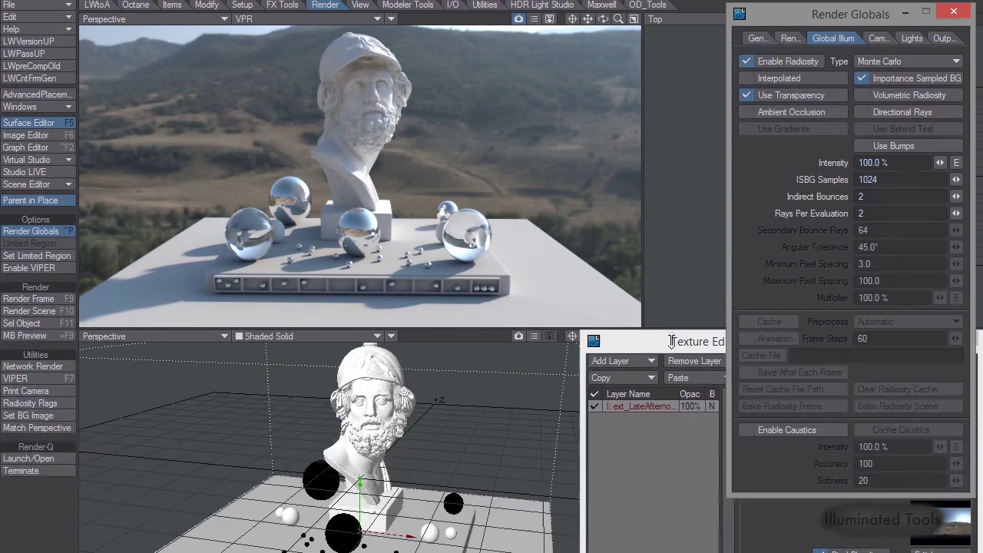
{"action": "left_click", "coordinate": [870, 77]}
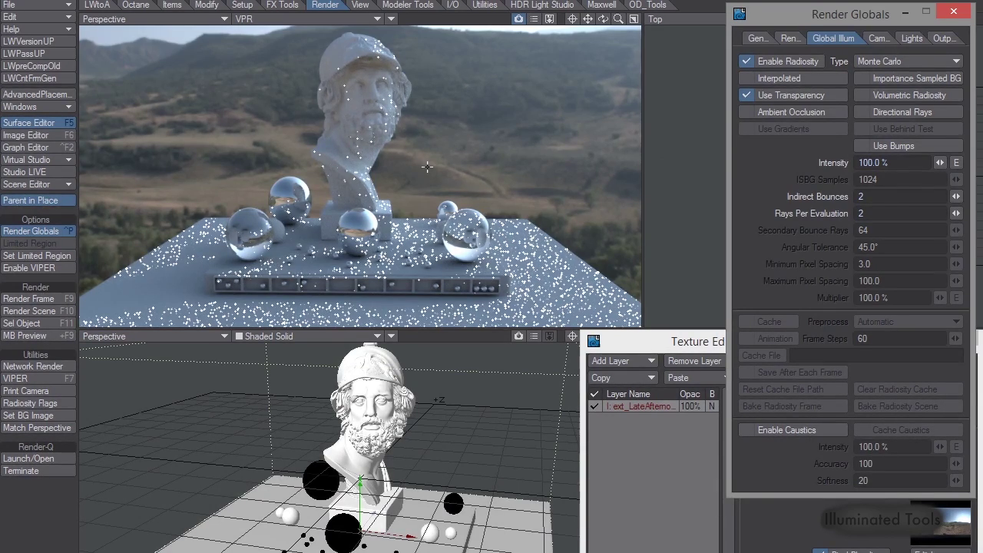
{"action": "left_click_drag", "start_coordinate": [427, 167], "coordinate": [421, 98], "text": "alt"}
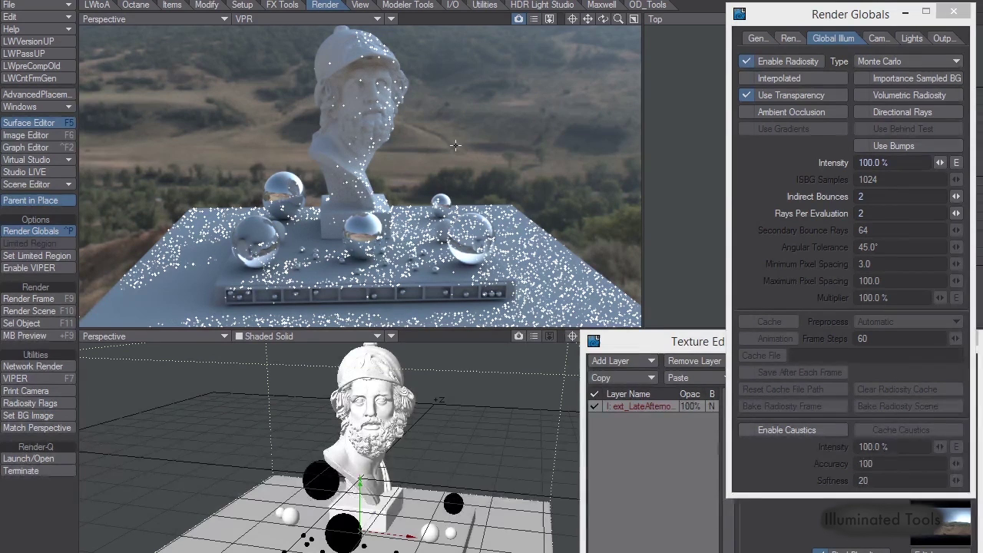
{"action": "left_click", "coordinate": [893, 79]}
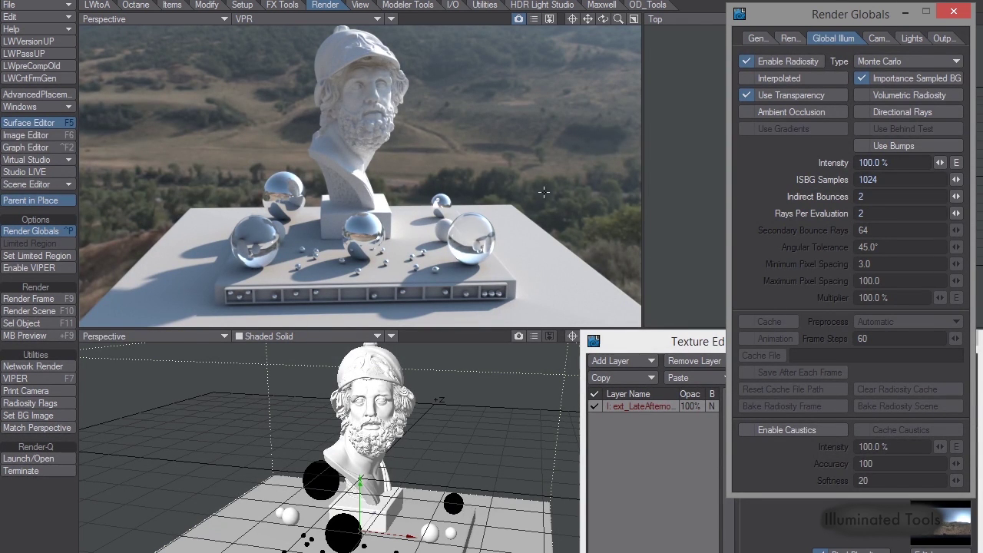
Switch Importance Sampled BG off and on once more to compare the noise in the render preview.
{"action": "left_click", "coordinate": [885, 183]}
{"action": "left_click", "coordinate": [864, 78]}
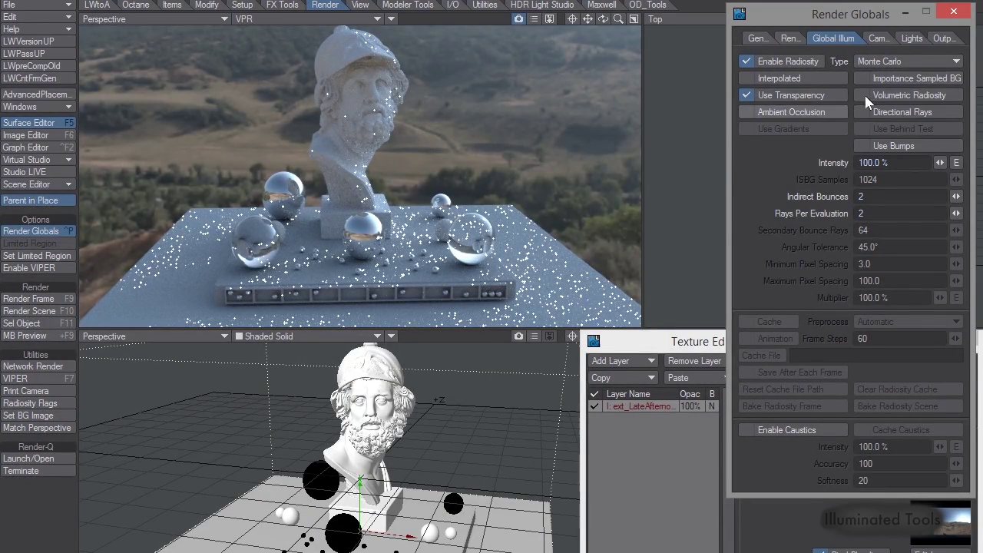
{"action": "left_click", "coordinate": [892, 80]}
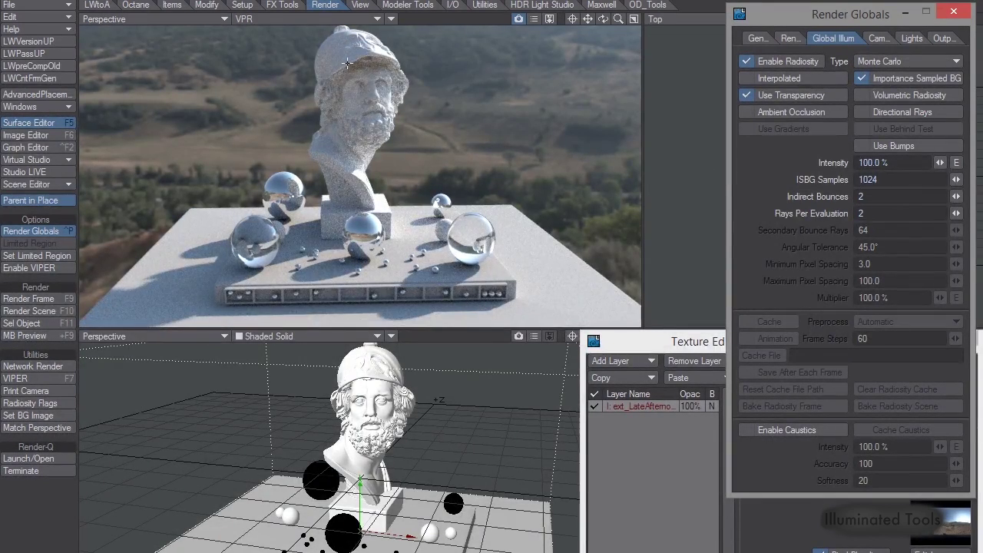
Confirm Indirect Bounces at 2 and examine the mountain environment's lighting and shadows on the bust and spheres from low and high angles.
{"action": "left_click_drag", "start_coordinate": [443, 247], "coordinate": [464, 244], "text": "alt"}
{"action": "left_click_drag", "start_coordinate": [348, 159], "coordinate": [384, 23], "text": "alt"}
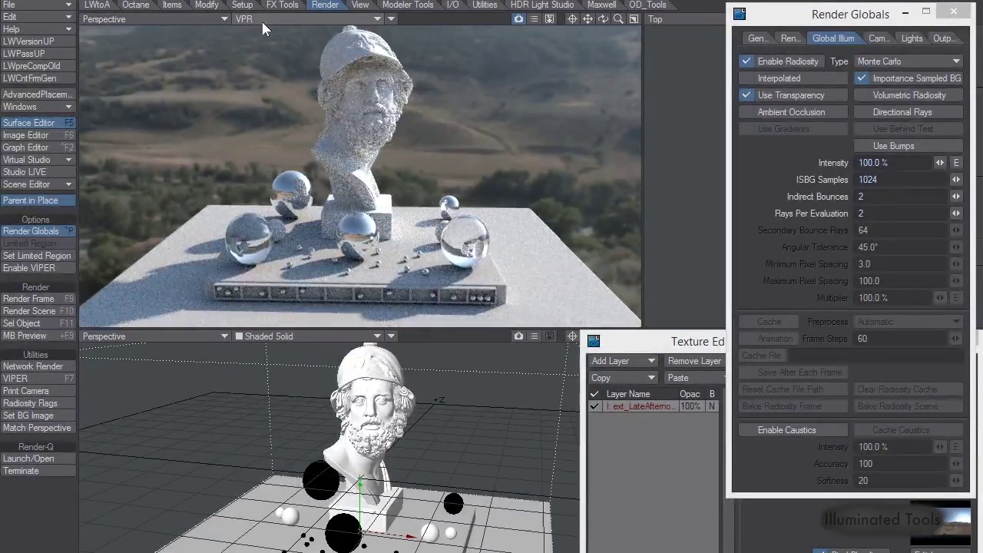
{"action": "left_click_drag", "start_coordinate": [419, 251], "coordinate": [400, 230], "text": "alt"}
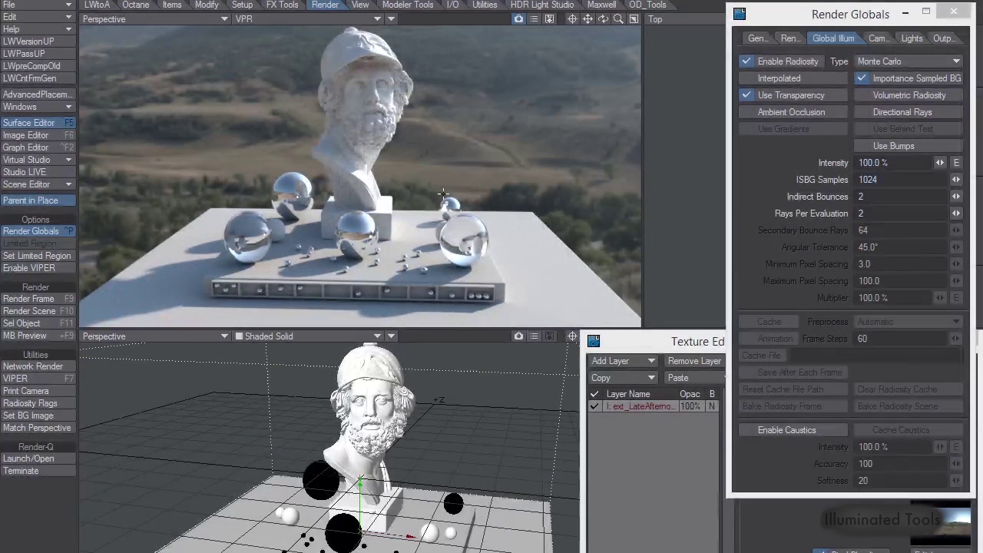
{"action": "left_click", "coordinate": [861, 197]}
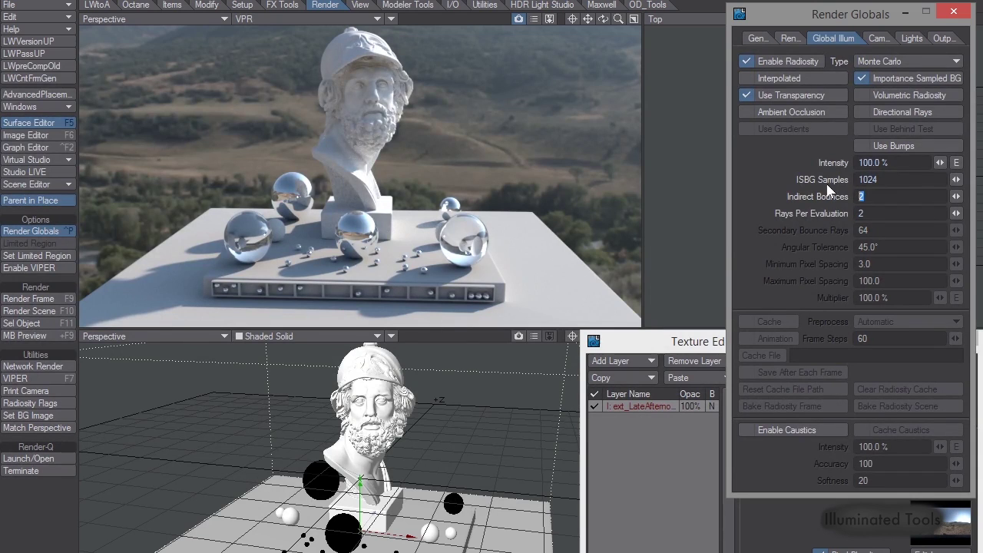
{"action": "key", "text": "Return"}
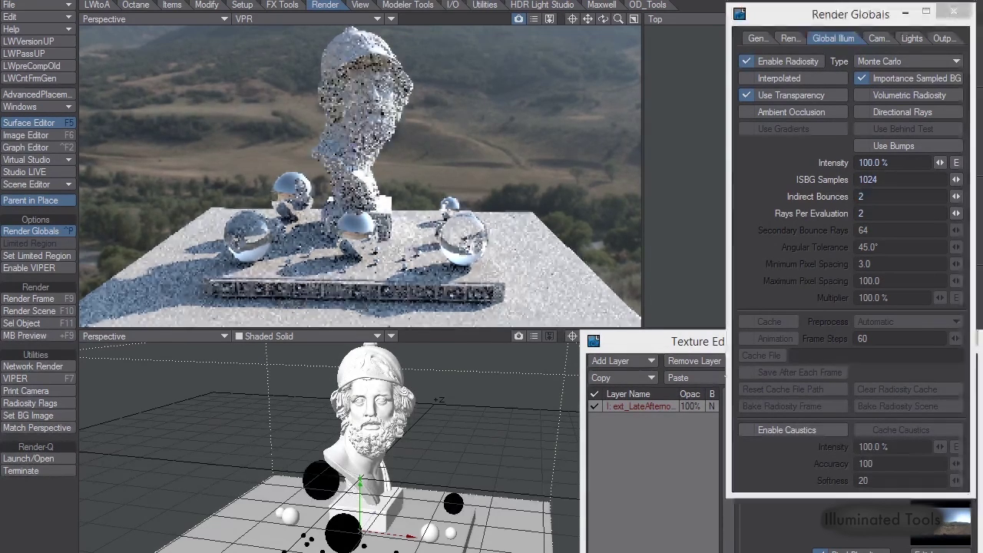
{"action": "left_click_drag", "start_coordinate": [453, 146], "coordinate": [488, 157], "text": "alt"}
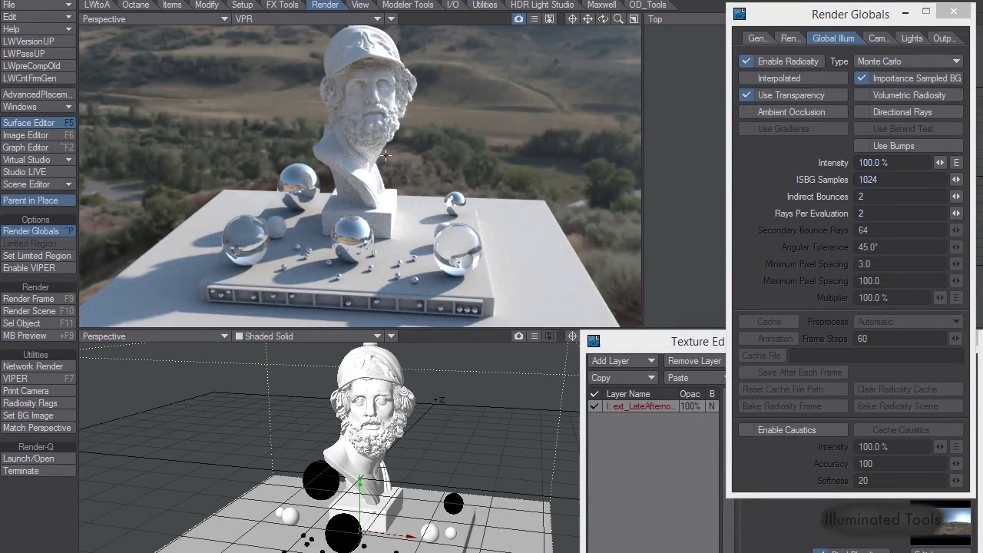
{"action": "left_click_drag", "start_coordinate": [385, 155], "coordinate": [362, 72], "text": "alt"}
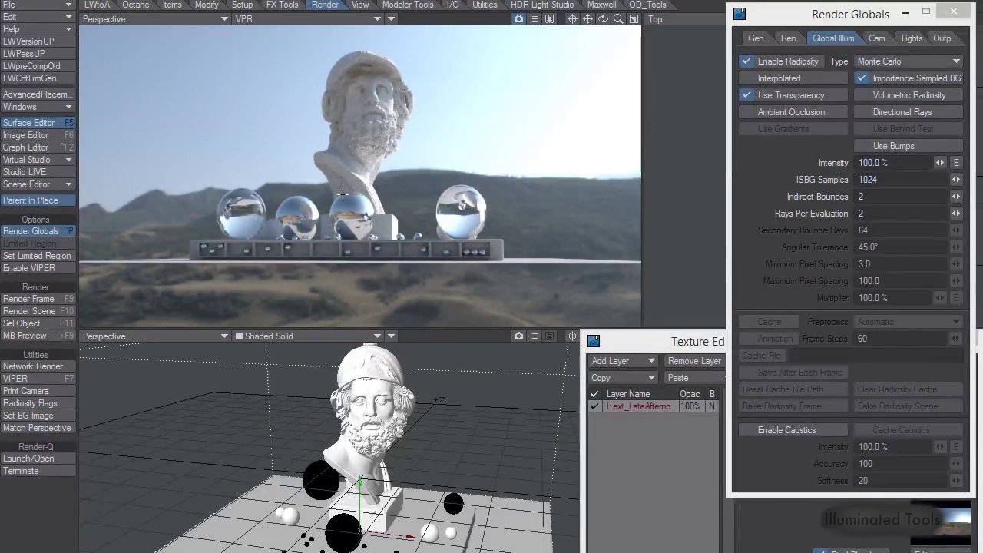
{"action": "left_click_drag", "start_coordinate": [351, 119], "coordinate": [391, 90], "text": "alt"}
{"action": "left_click_drag", "start_coordinate": [300, 249], "coordinate": [361, 271], "text": "alt"}
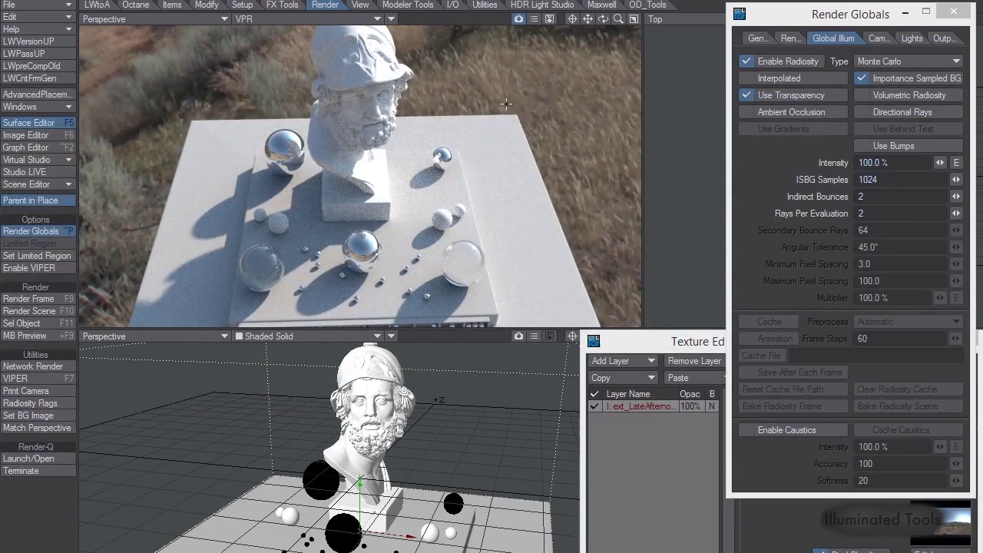
{"action": "left_click_drag", "start_coordinate": [377, 211], "coordinate": [399, 173], "text": "alt"}
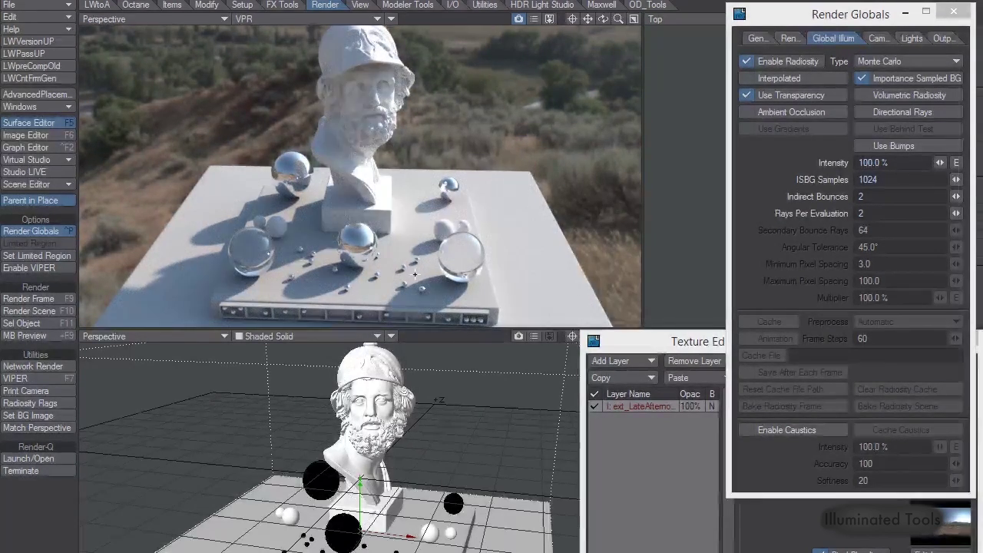
{"action": "left_click_drag", "start_coordinate": [400, 259], "coordinate": [404, 215], "text": "alt"}
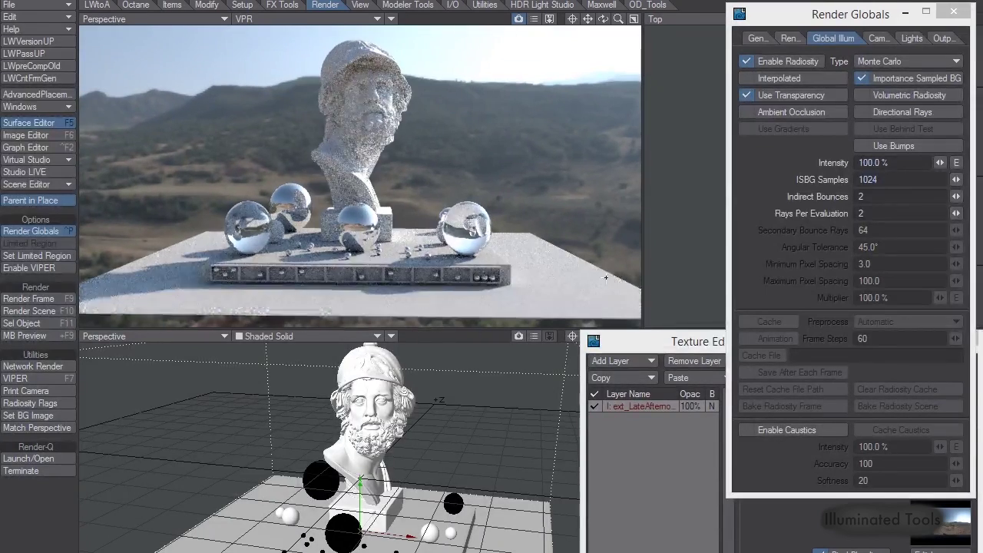
Set the environment texture image to ext_morning_brightfences_backyard_CSP.exr and inspect the lighting on the bust from the front and back.
{"action": "left_click", "coordinate": [692, 343]}
{"action": "left_click", "coordinate": [900, 492]}
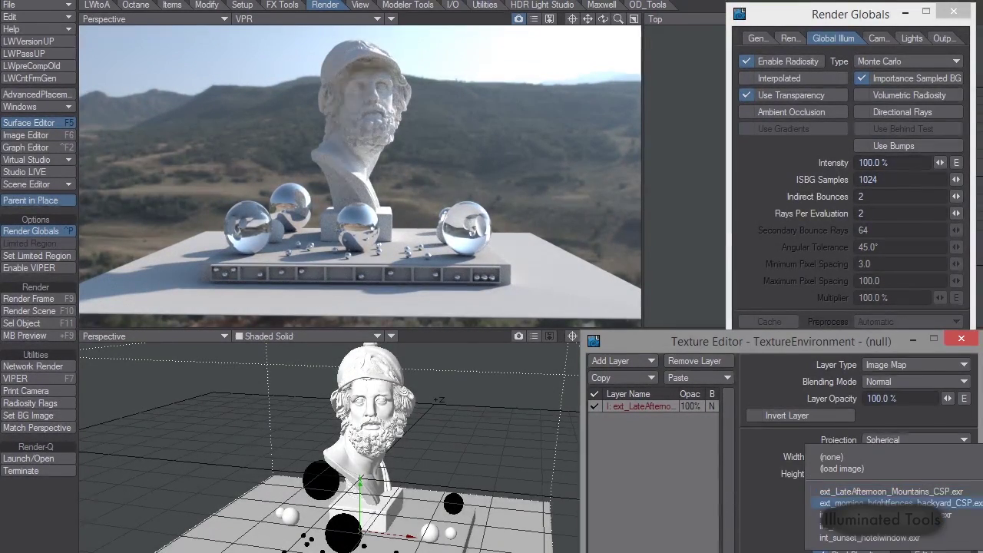
{"action": "left_click", "coordinate": [891, 503]}
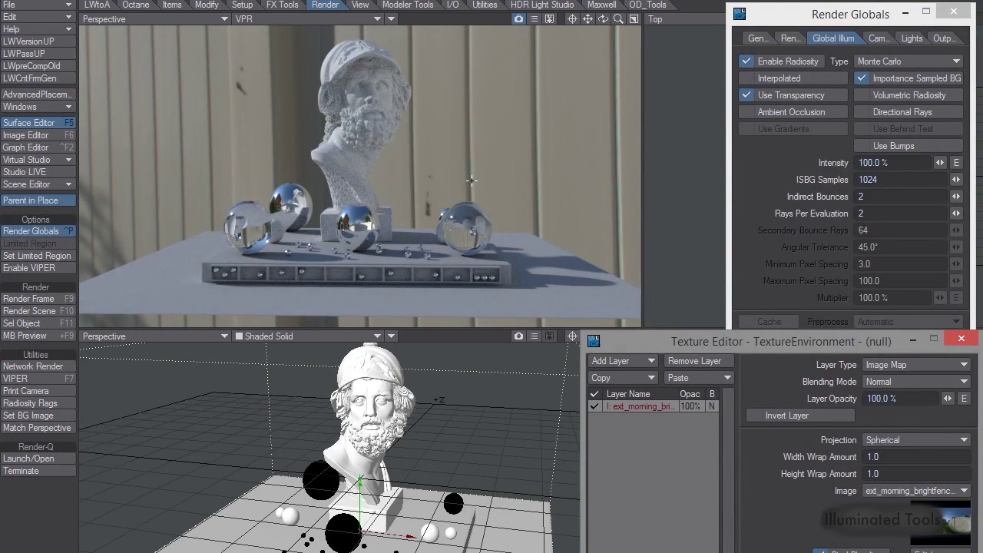
{"action": "mouse_move", "coordinate": [514, 161]}
{"action": "left_mouse_down", "text": "alt"}
{"action": "mouse_move", "coordinate": [198, 95]}
{"action": "mouse_move", "coordinate": [262, 138]}
{"action": "mouse_move", "coordinate": [679, 258]}
{"action": "mouse_move", "coordinate": [481, 84]}
{"action": "left_mouse_up", "text": "alt"}
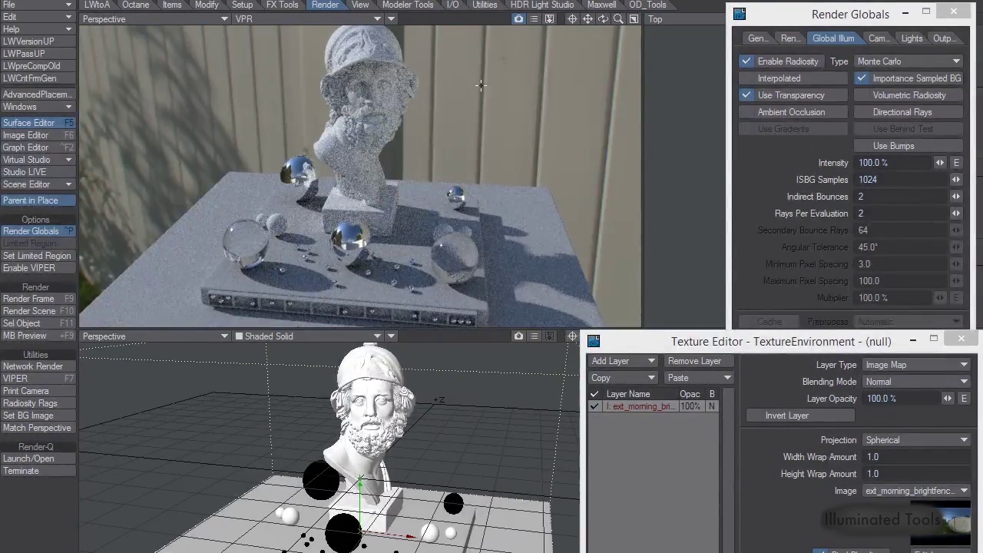
{"action": "left_click_drag", "start_coordinate": [499, 121], "coordinate": [557, 171], "text": "alt"}
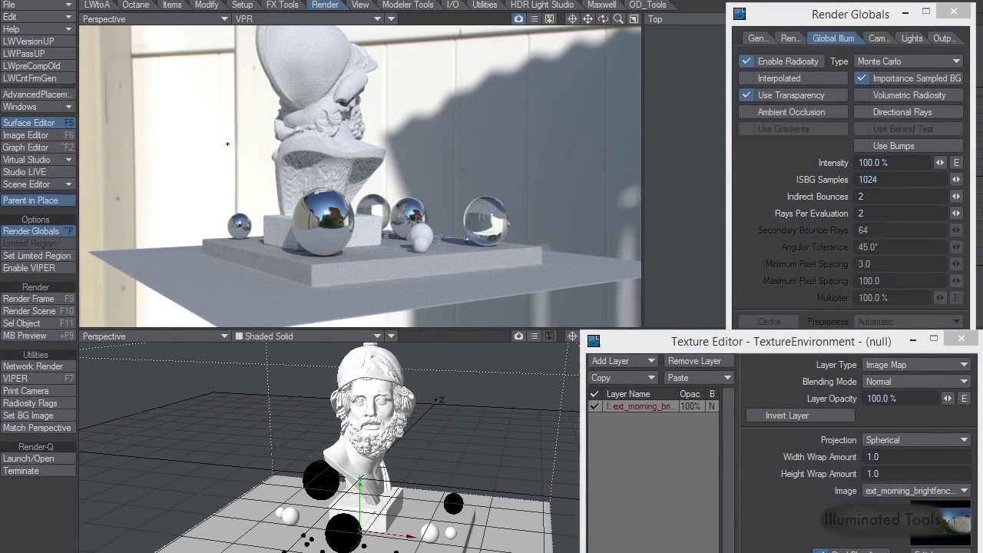
{"action": "left_click_drag", "start_coordinate": [311, 133], "coordinate": [338, 146], "text": "alt"}
{"action": "left_click_drag", "start_coordinate": [400, 131], "coordinate": [475, 119], "text": "alt"}
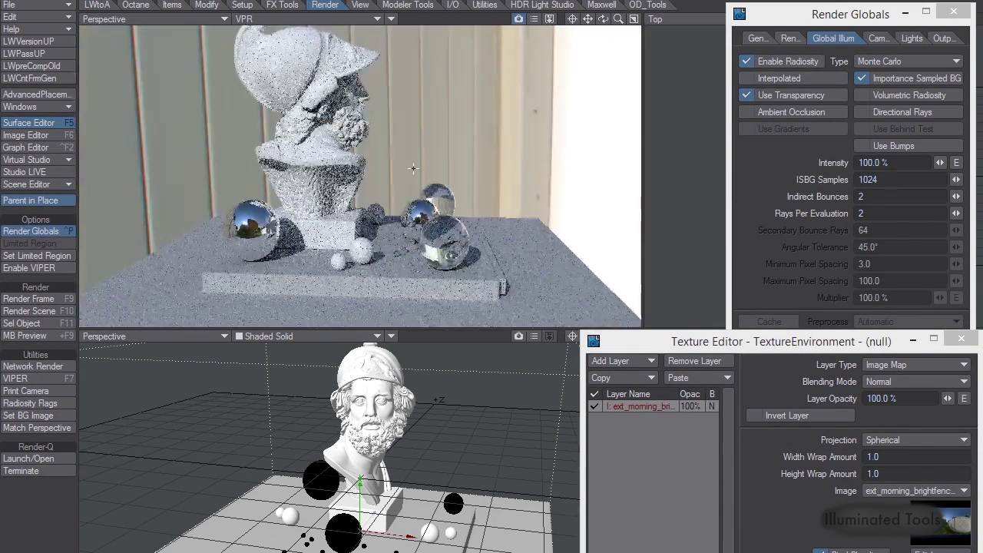
{"action": "left_click_drag", "start_coordinate": [430, 192], "coordinate": [501, 256], "text": "alt"}
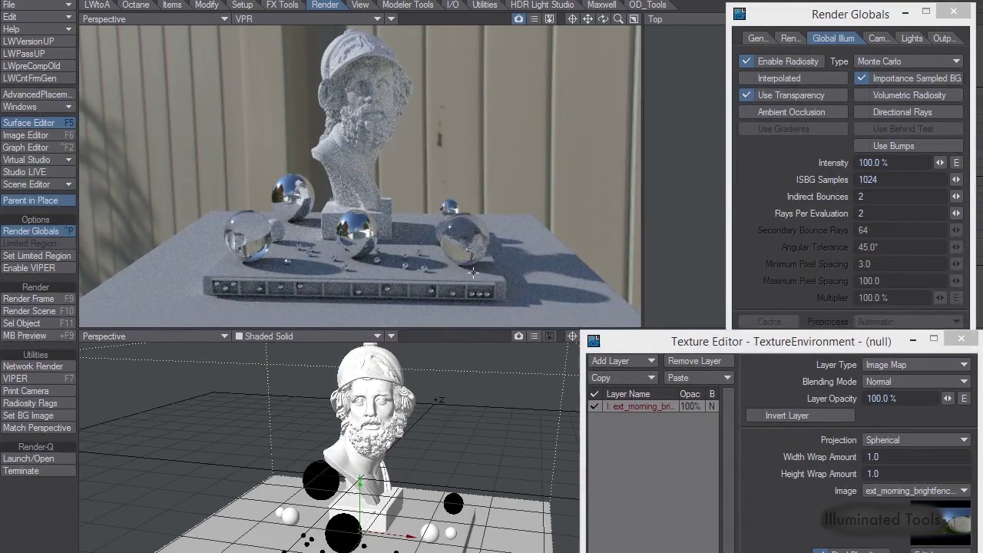
Set the environment texture image to int_evening_Old_cathedral_front.exr to preview its lighting on the bust.
{"action": "left_click", "coordinate": [913, 492]}
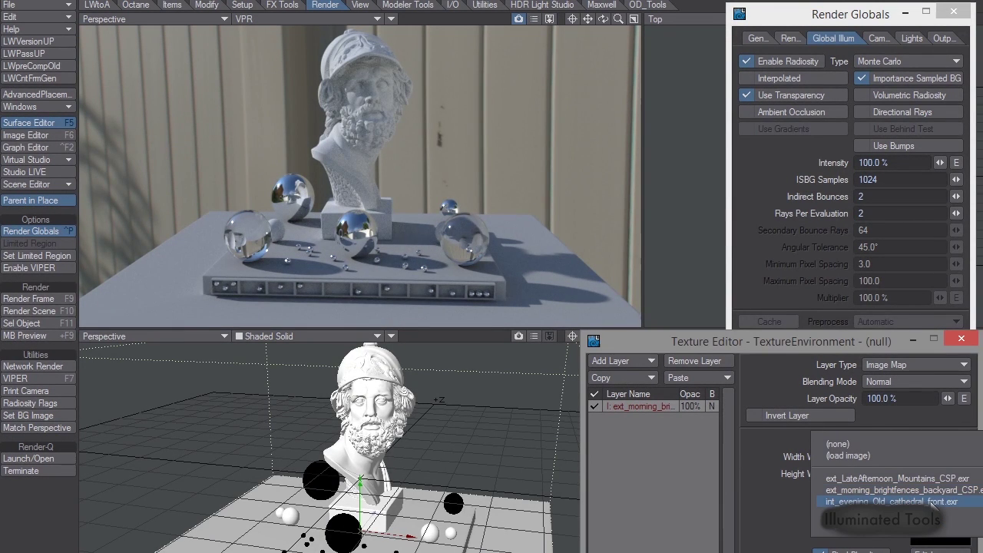
{"action": "left_click", "coordinate": [936, 502]}
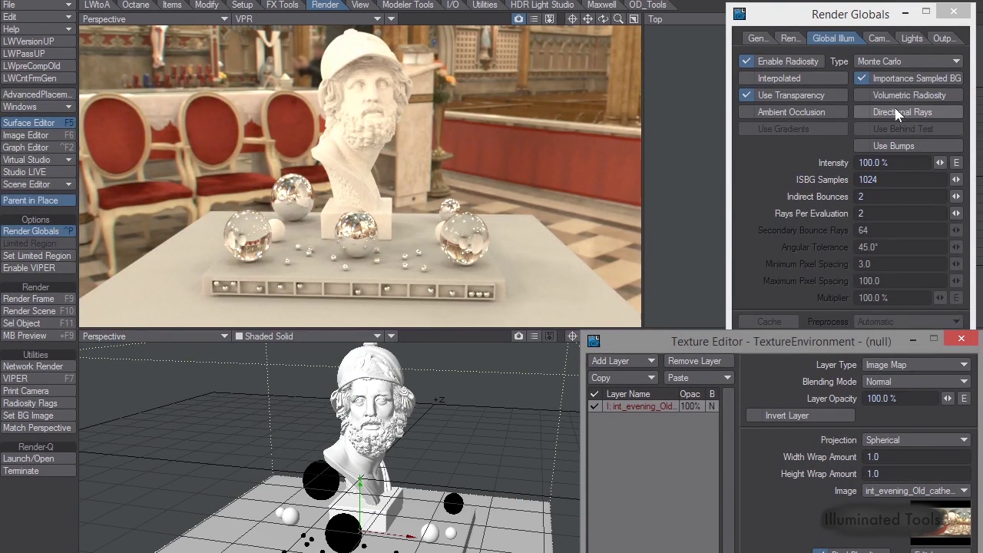
Set the environment texture image to int_night_closedBar.exr and inspect the bust's lighting and shadows from several sides.
{"action": "left_click", "coordinate": [901, 497]}
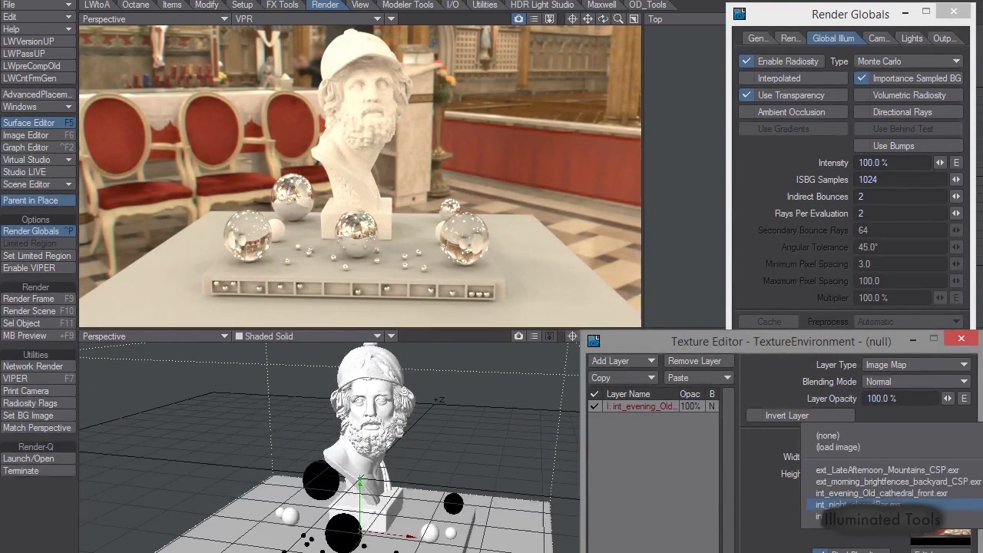
{"action": "left_click", "coordinate": [906, 508]}
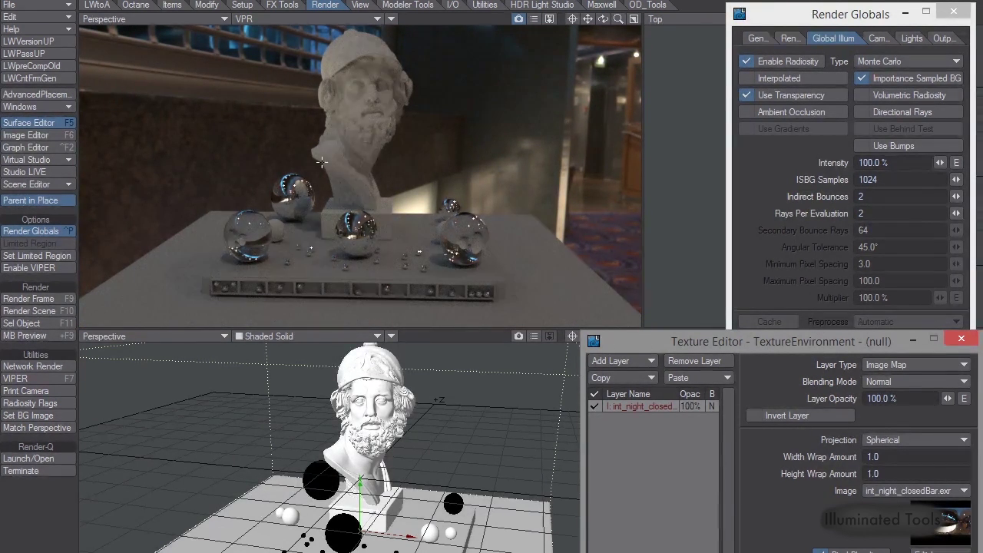
{"action": "left_click_drag", "start_coordinate": [369, 184], "coordinate": [539, 278], "text": "alt"}
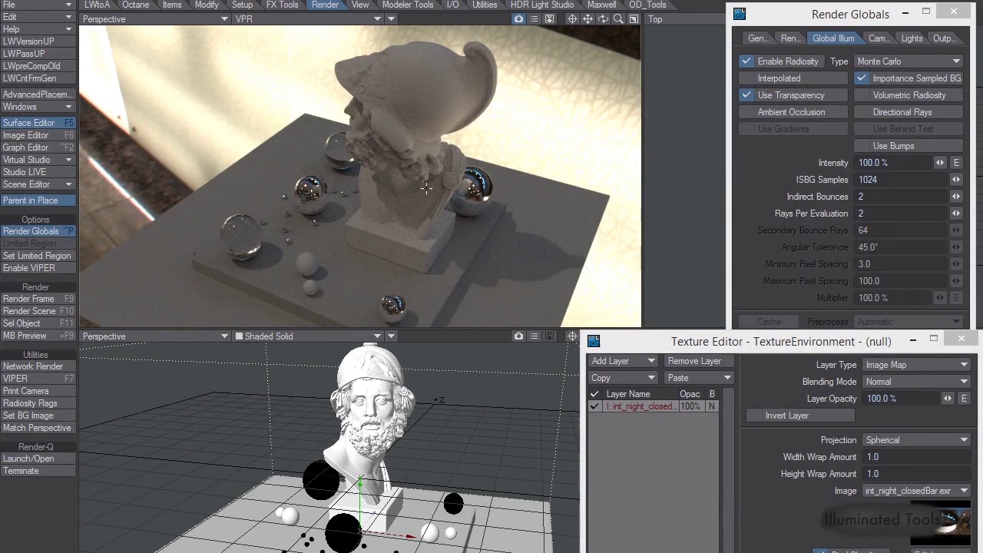
{"action": "left_click_drag", "start_coordinate": [440, 84], "coordinate": [417, 232], "text": "alt"}
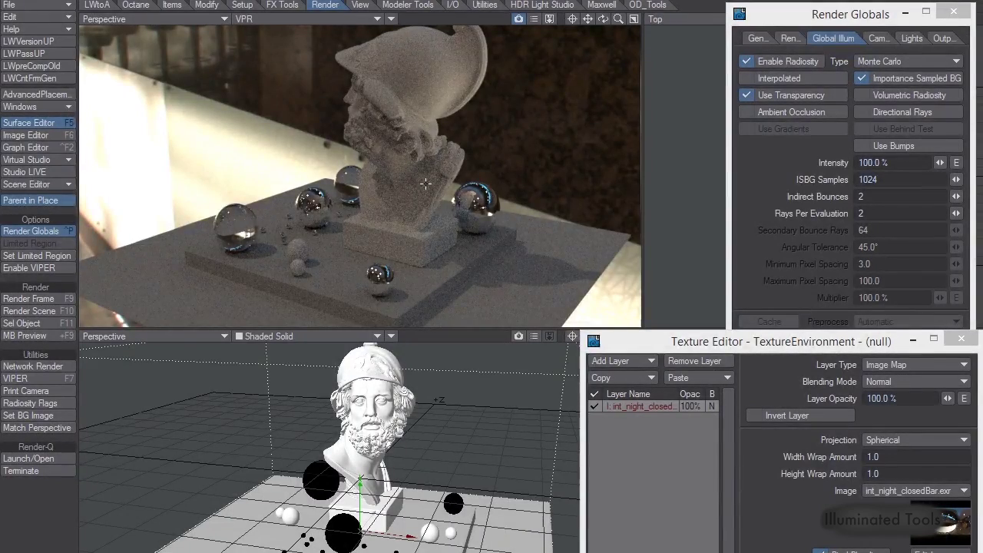
{"action": "left_click_drag", "start_coordinate": [541, 249], "coordinate": [344, 101], "text": "alt"}
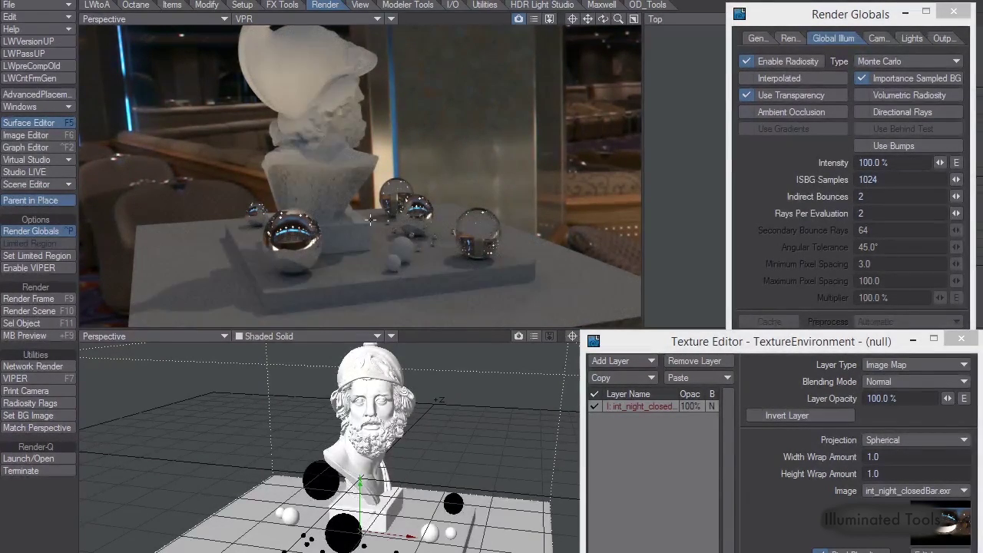
{"action": "left_click_drag", "start_coordinate": [370, 220], "coordinate": [387, 144], "text": "alt"}
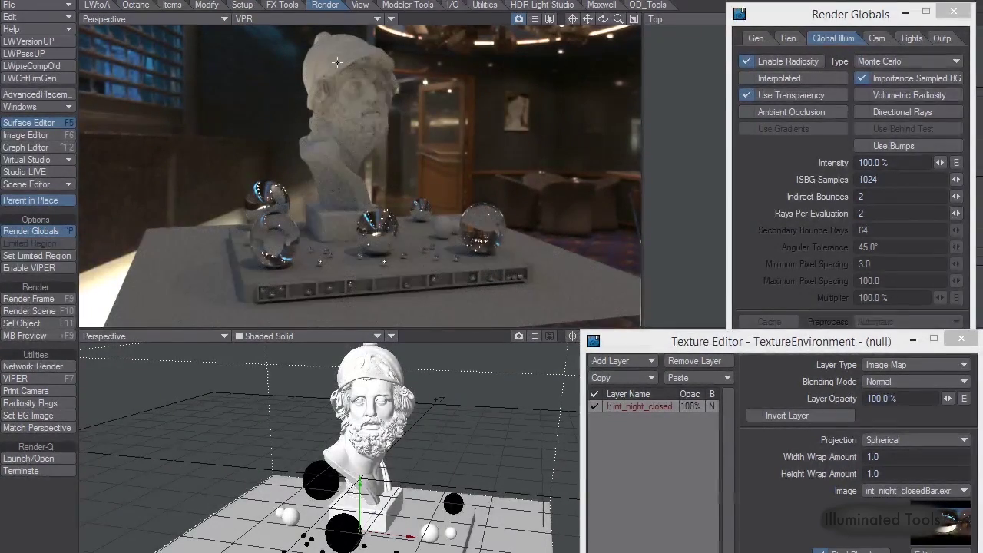
{"action": "left_click_drag", "start_coordinate": [464, 232], "coordinate": [428, 369], "text": "ctrl+alt"}
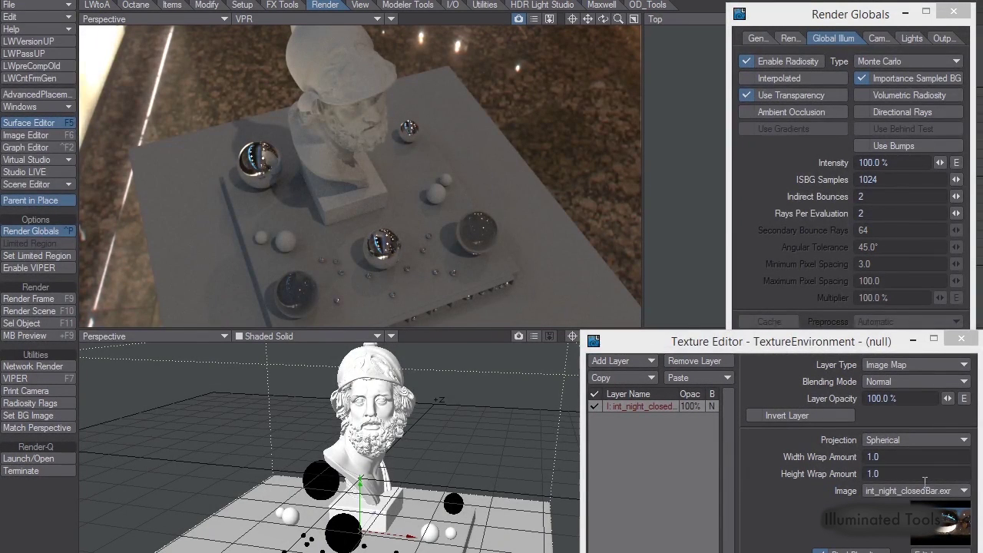
Set the environment texture image to int_sunset_hotelwindow.exr and inspect the bust against the window and from the room side.
{"action": "left_click", "coordinate": [915, 492]}
{"action": "left_click", "coordinate": [914, 502]}
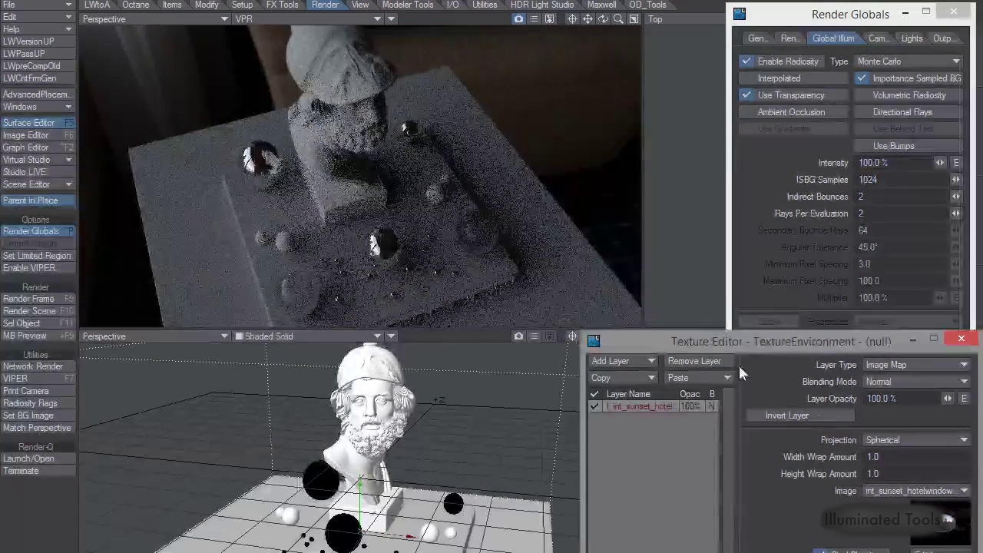
{"action": "left_click_drag", "start_coordinate": [445, 248], "coordinate": [166, 127], "text": "alt"}
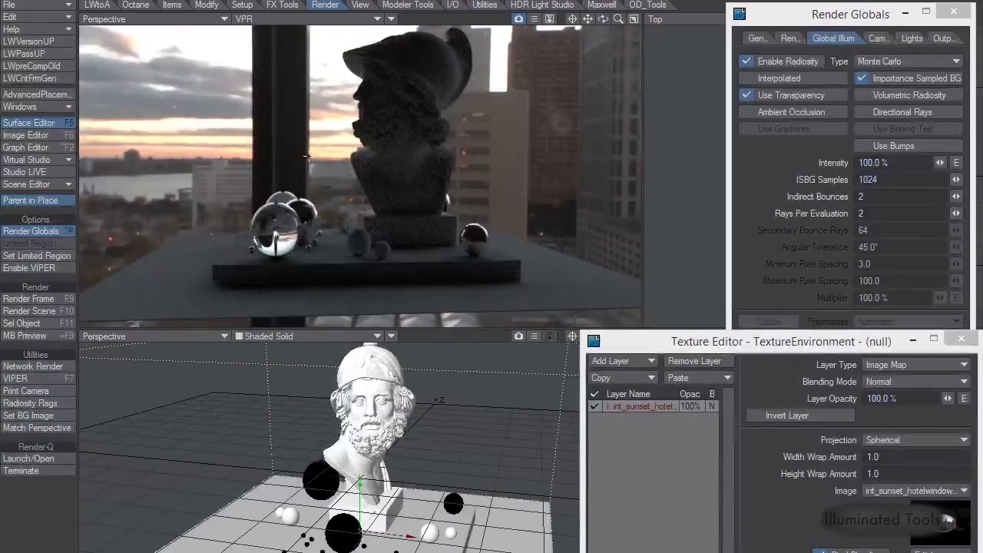
{"action": "left_click_drag", "start_coordinate": [253, 192], "coordinate": [327, 194], "text": "alt"}
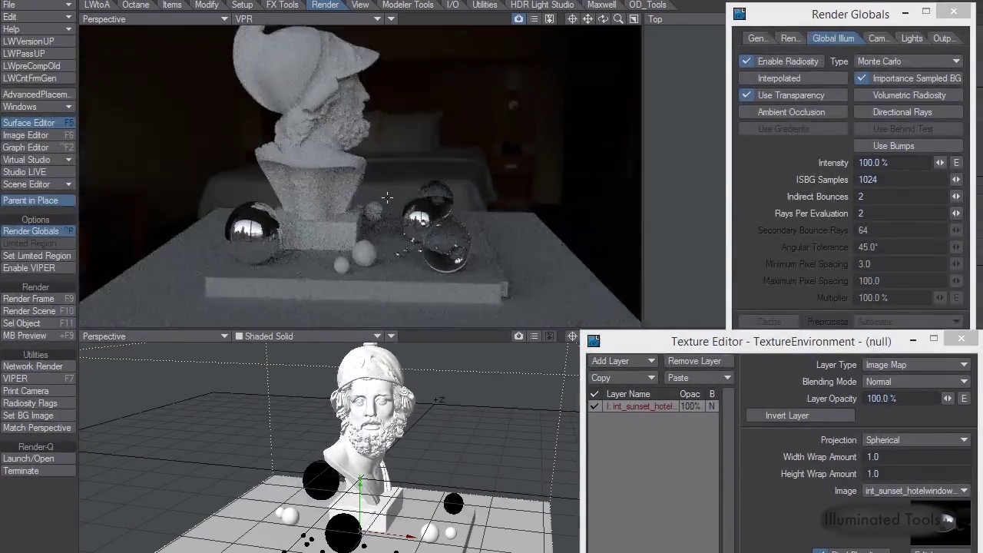